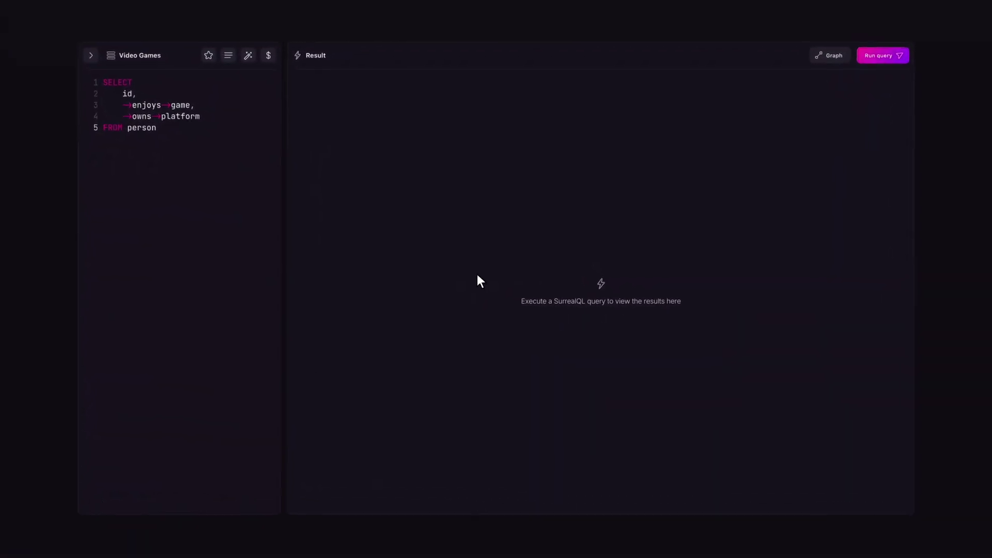
Run the query to show the results graph, hiding the supports and owns edges.
click(891, 51)
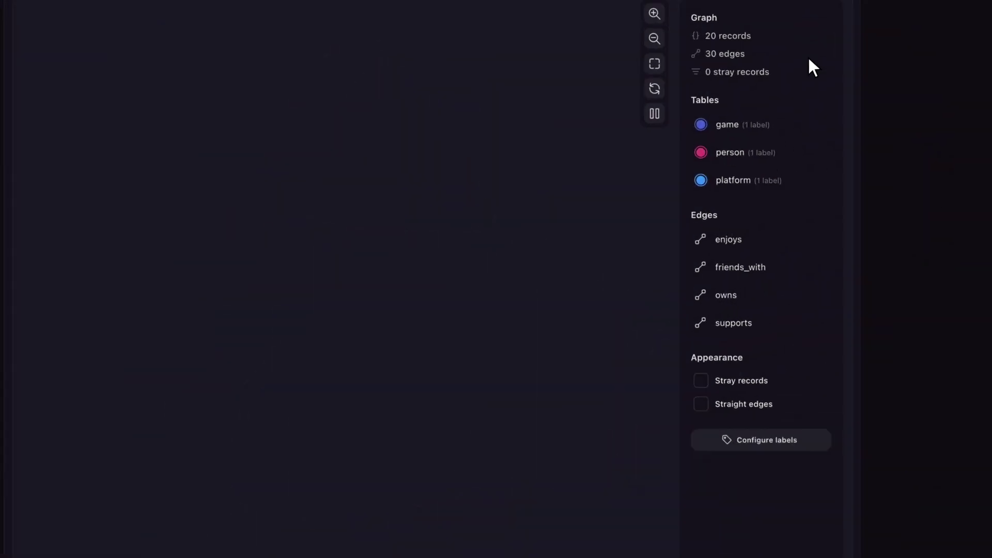
click(509, 324)
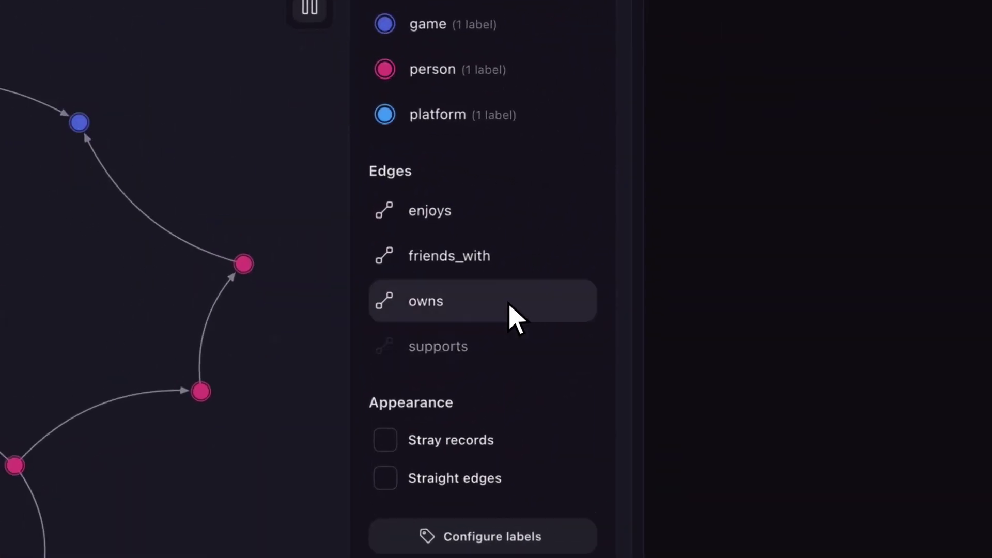
click(510, 324)
click(906, 155)
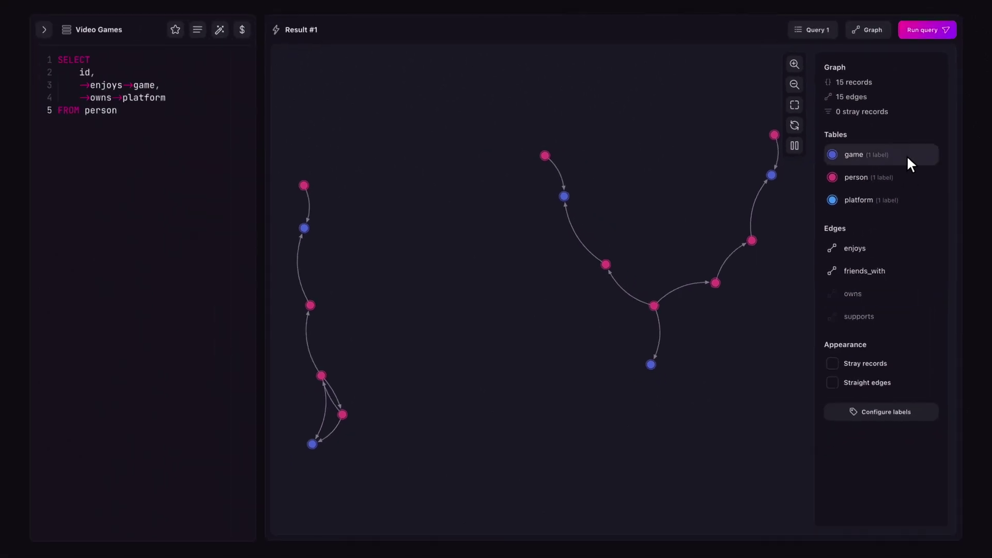
Add a graph label mapping that labels person nodes by their name property.
click(921, 409)
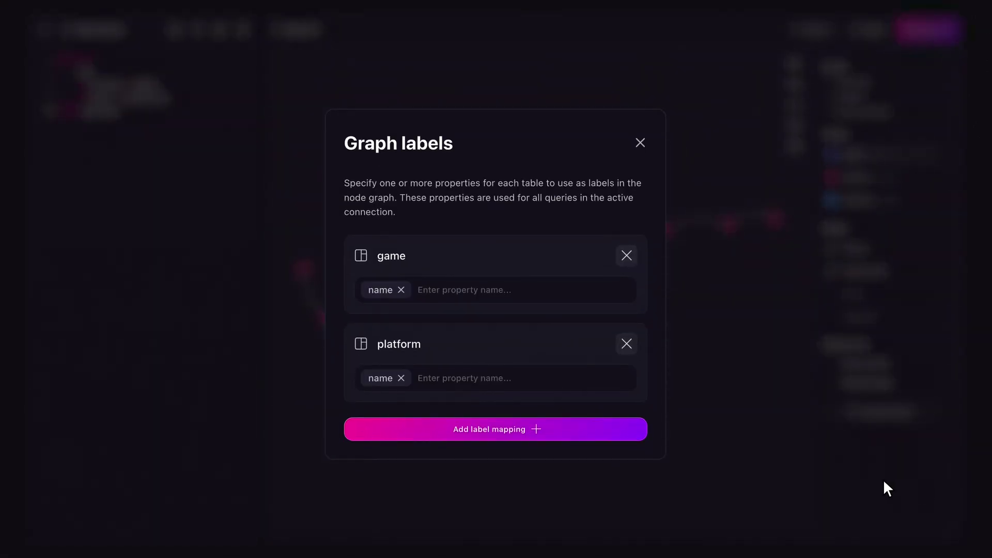
click(587, 430)
text(per)
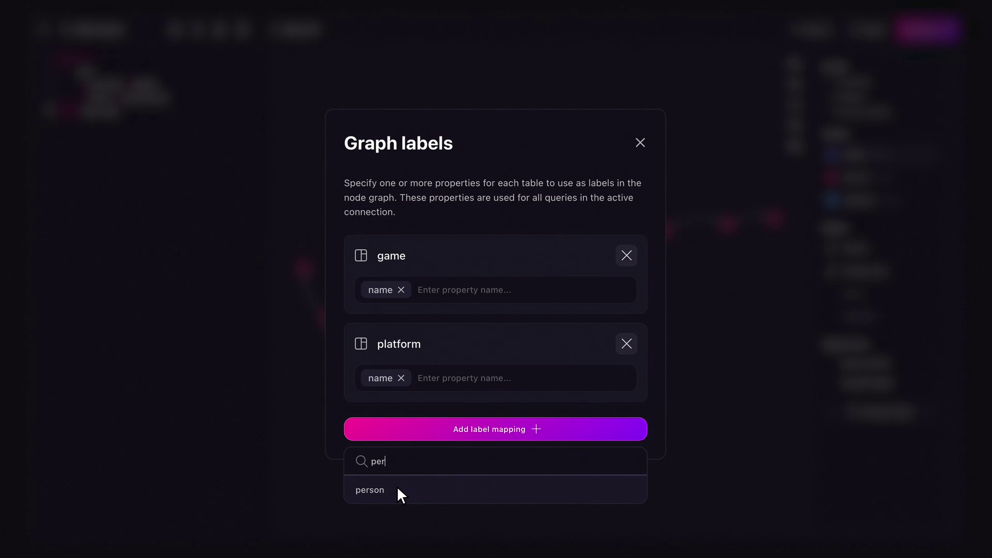
click(398, 491)
click(462, 329)
text(nam)
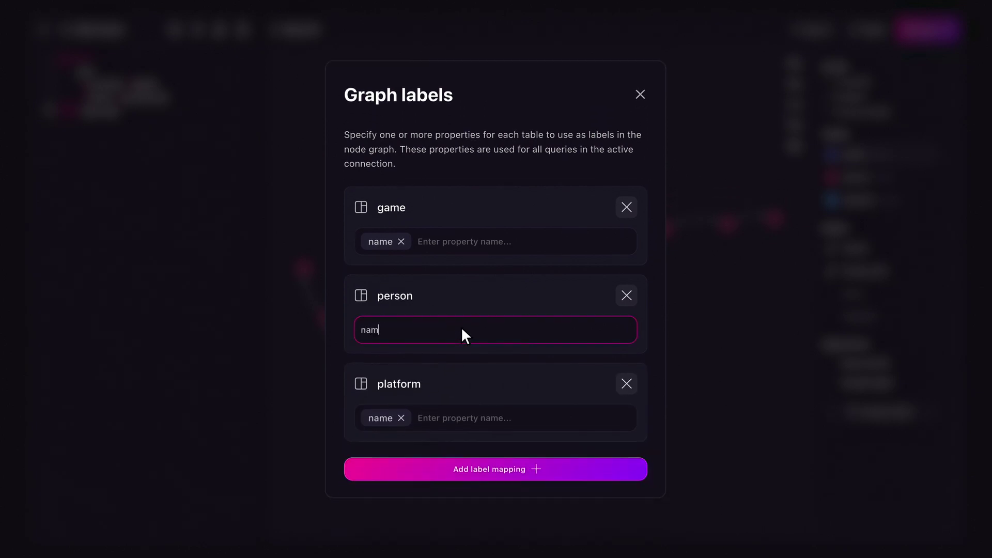
text(e)
key(Return)
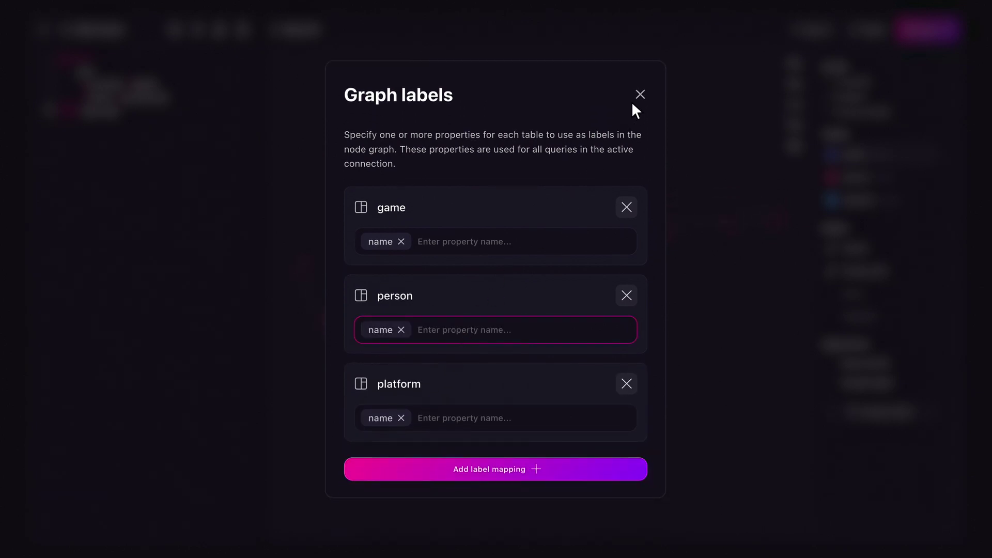
Close the label settings, inspect a person node's full record, then dismiss the details.
click(639, 94)
right_click(483, 328)
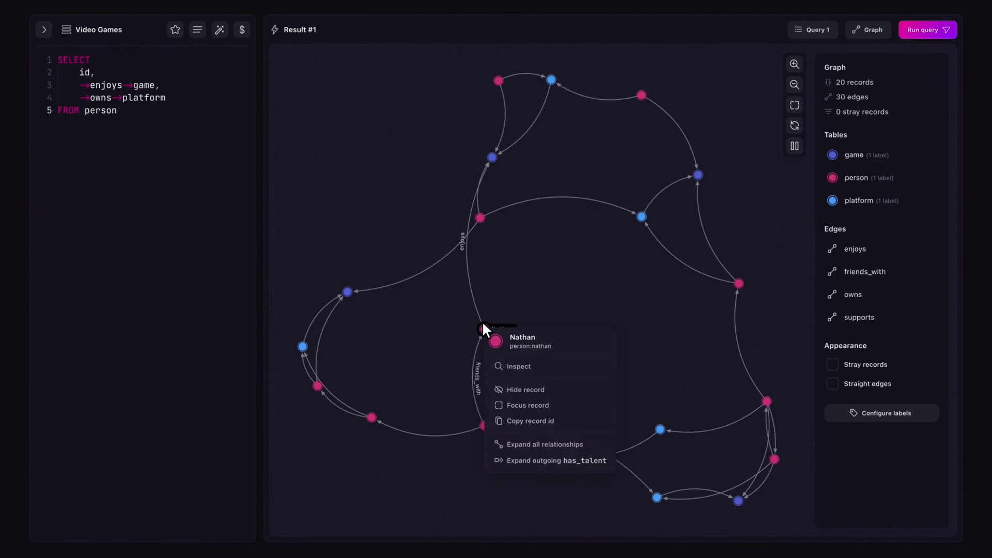
click(517, 365)
key(Escape)
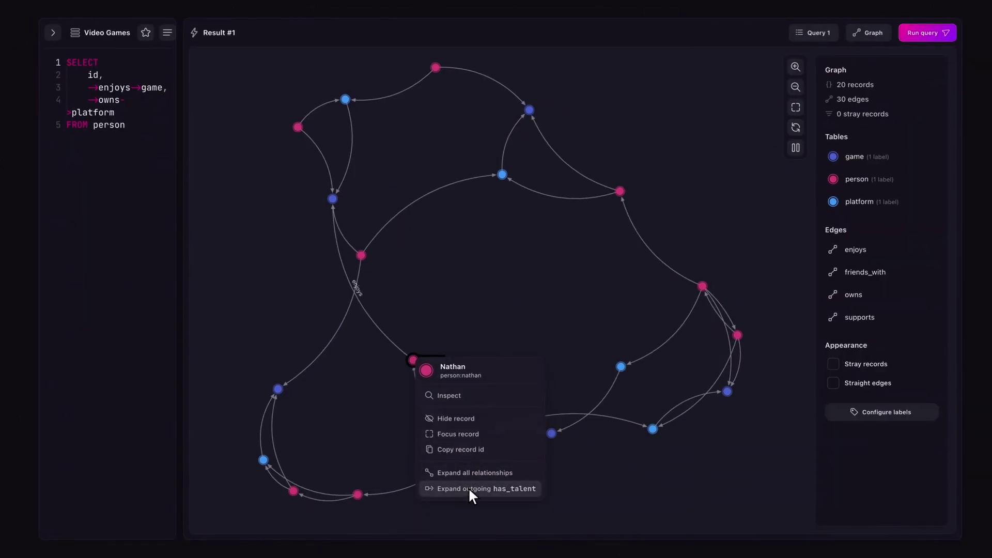